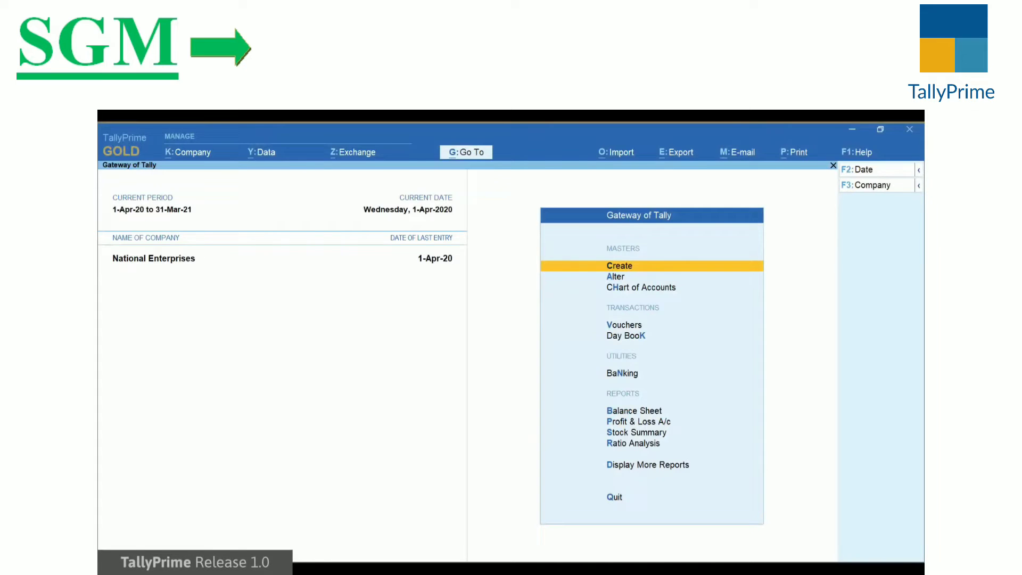
- Open the Data Path Configuration from the Data menu to view the current company data and backup paths
key("alt+y")
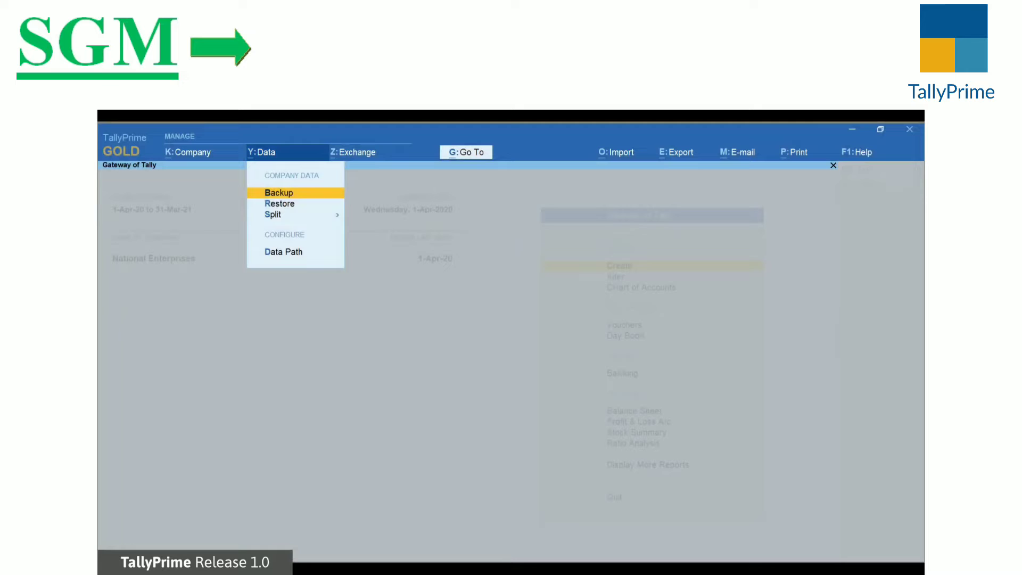
key("Down")
key("Down")
key("Down")
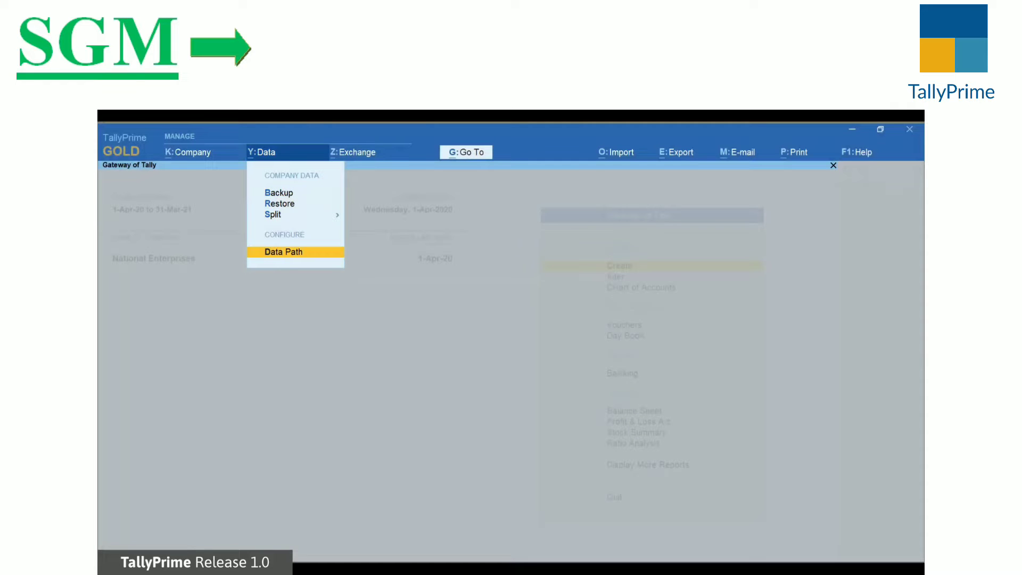
key("Return")
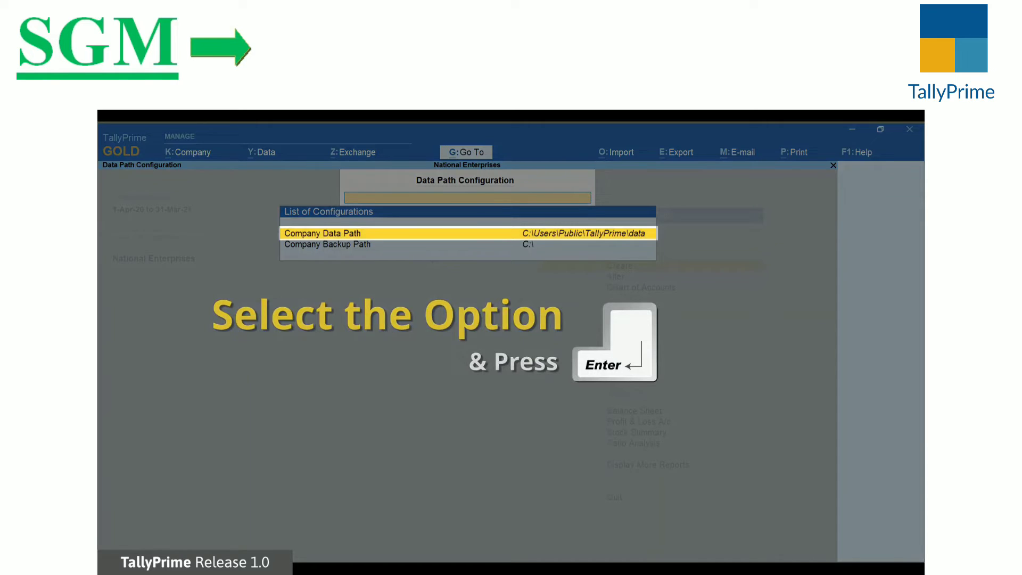
- Set the Company Data Path to the Data folder on drive D:, giving D:\Data
key("Return")
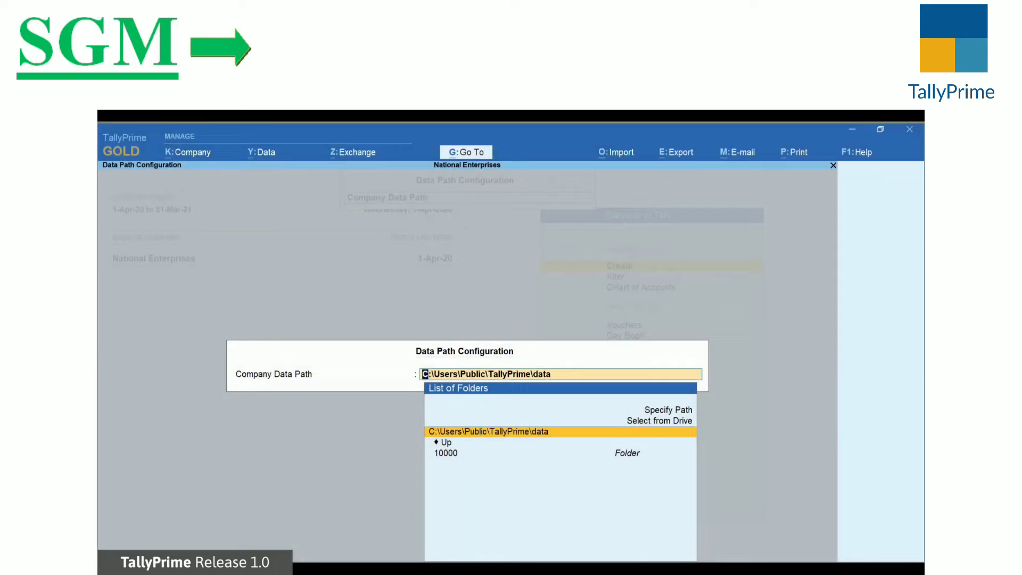
key("Up")
key("Return")
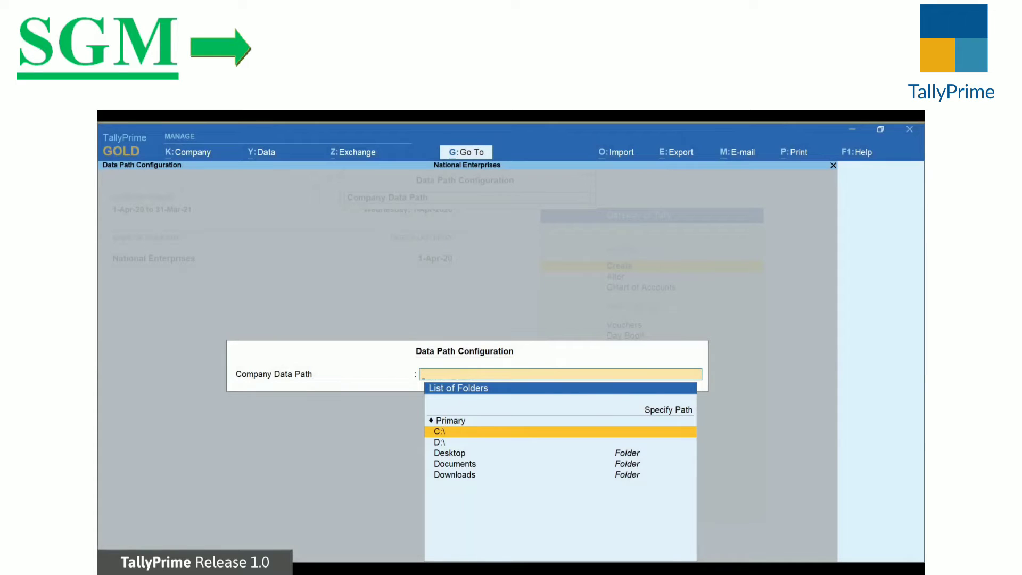
key("Down")
key("Return")
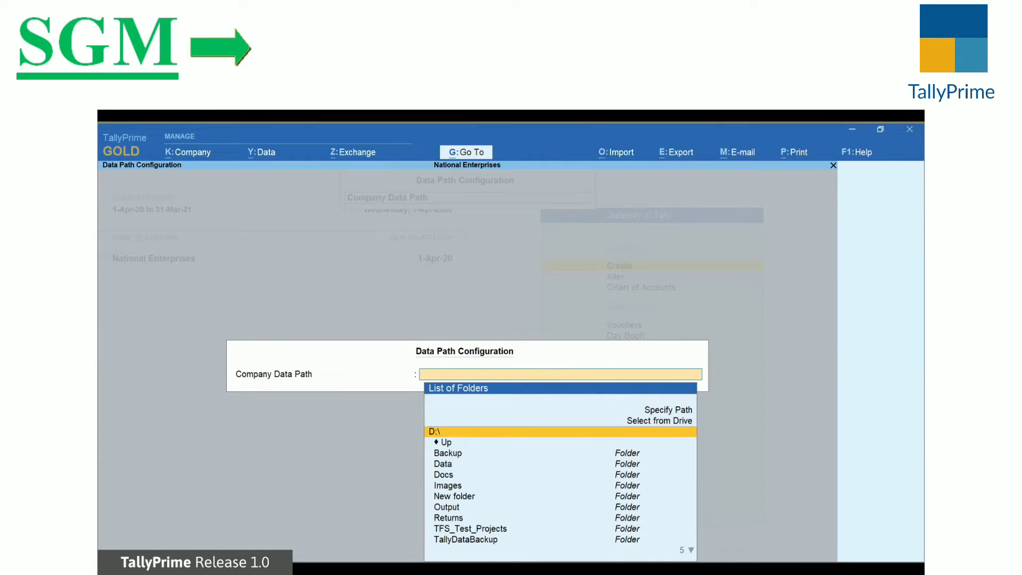
key("Down")
key("Down")
key("Down")
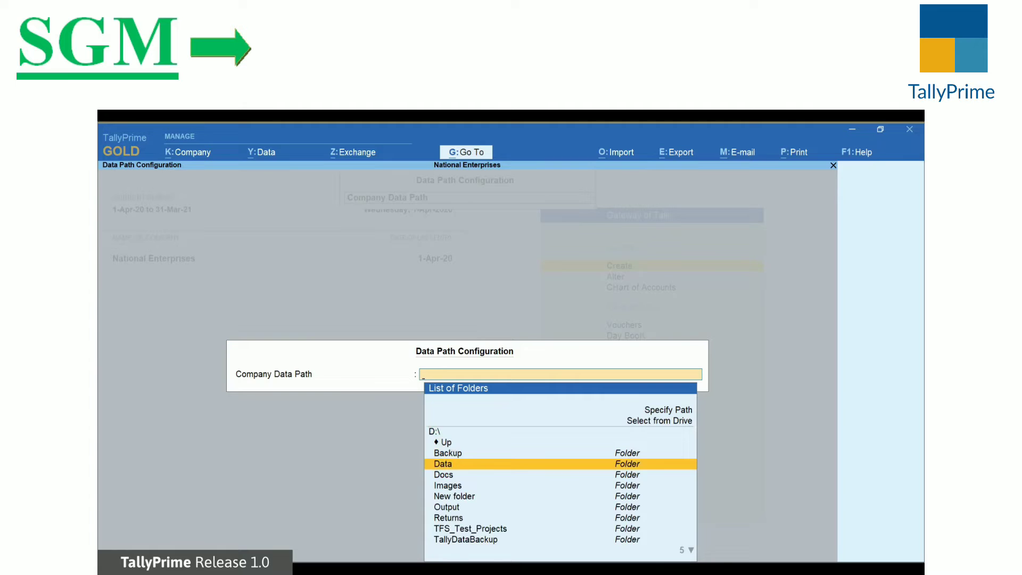
key("Return")
key("Return")
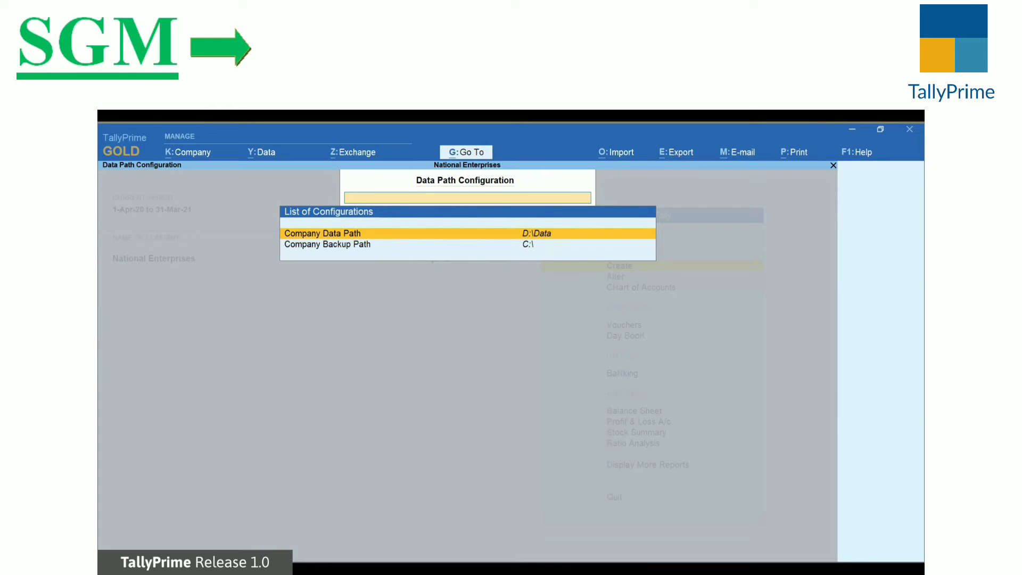
- Open a blank Company Creation form whose data path shows D:\Data
key("Escape")
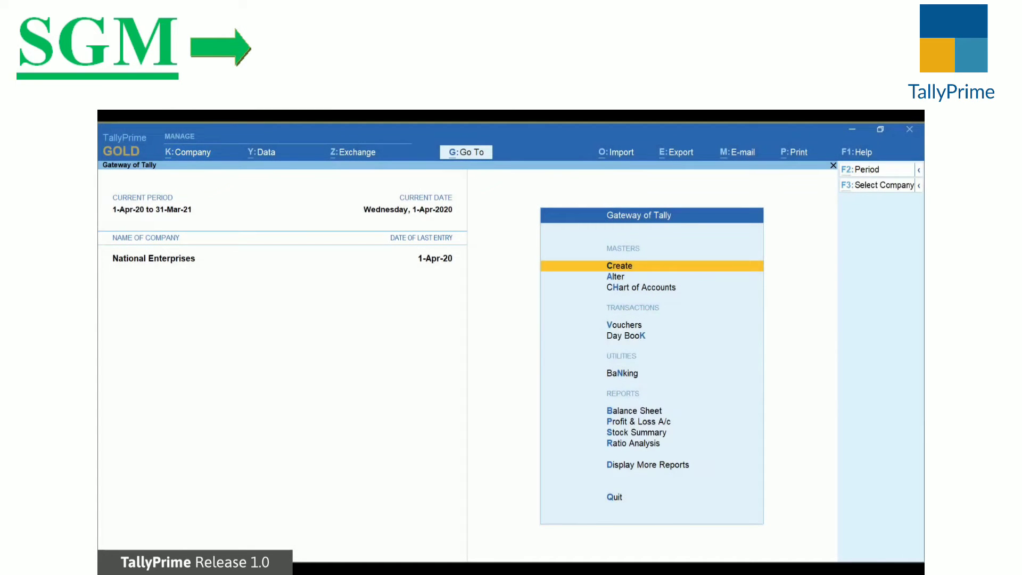
key("alt+k")
key("Down")
key("Down")
key("Down")
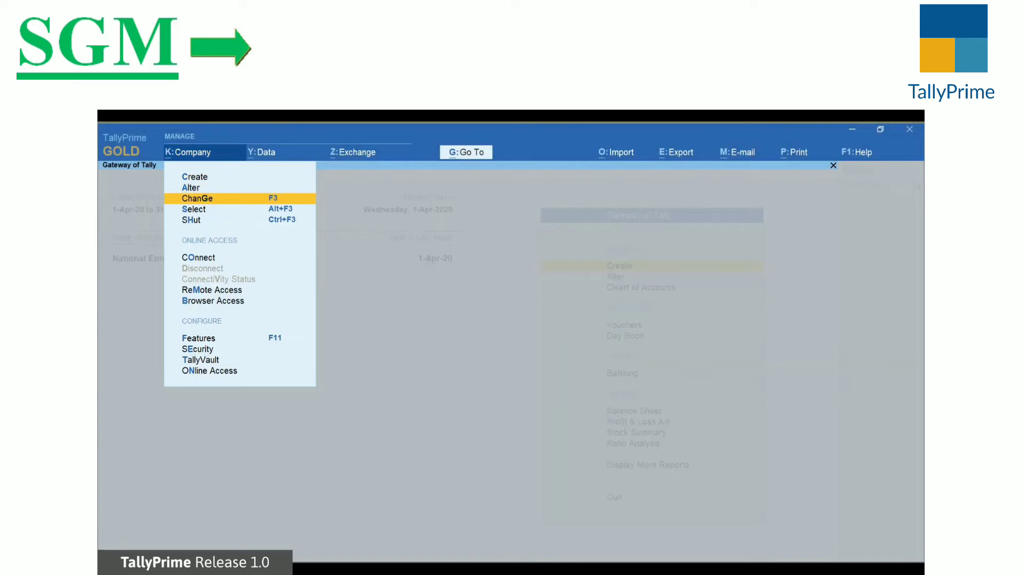
key("Return")
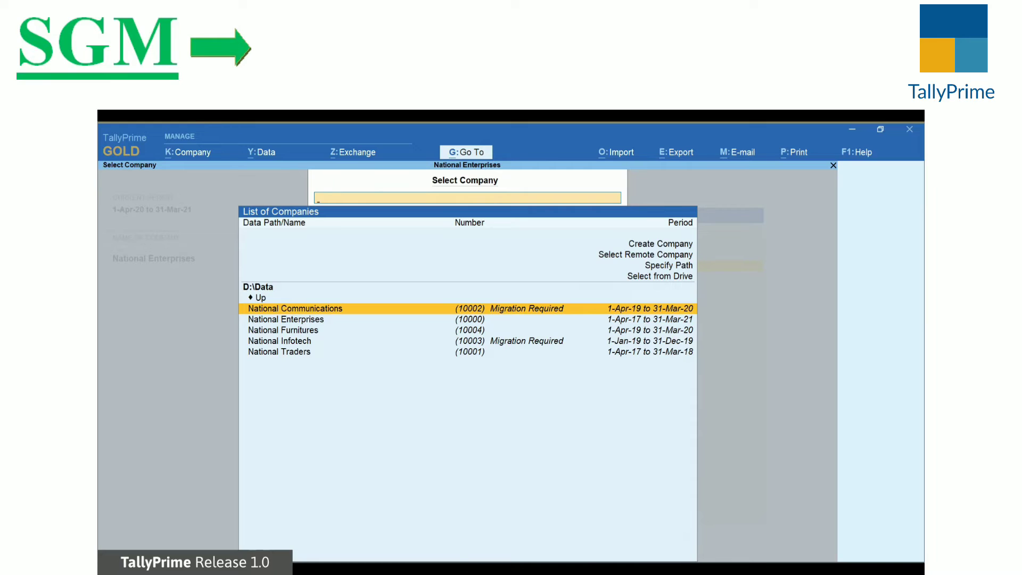
key("Up")
key("Up")
key("Up")
key("Up")
key("Up")
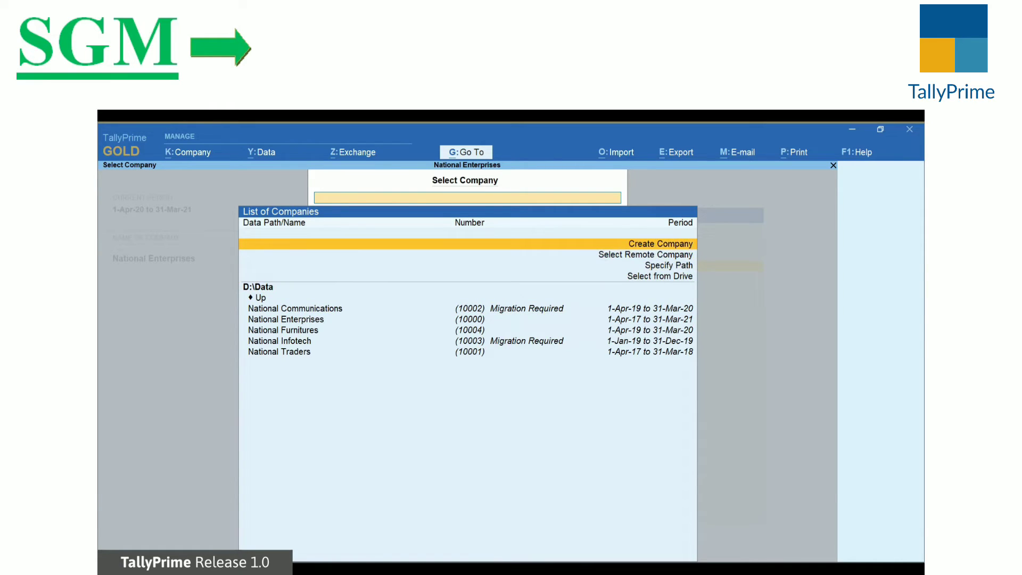
key("Return")
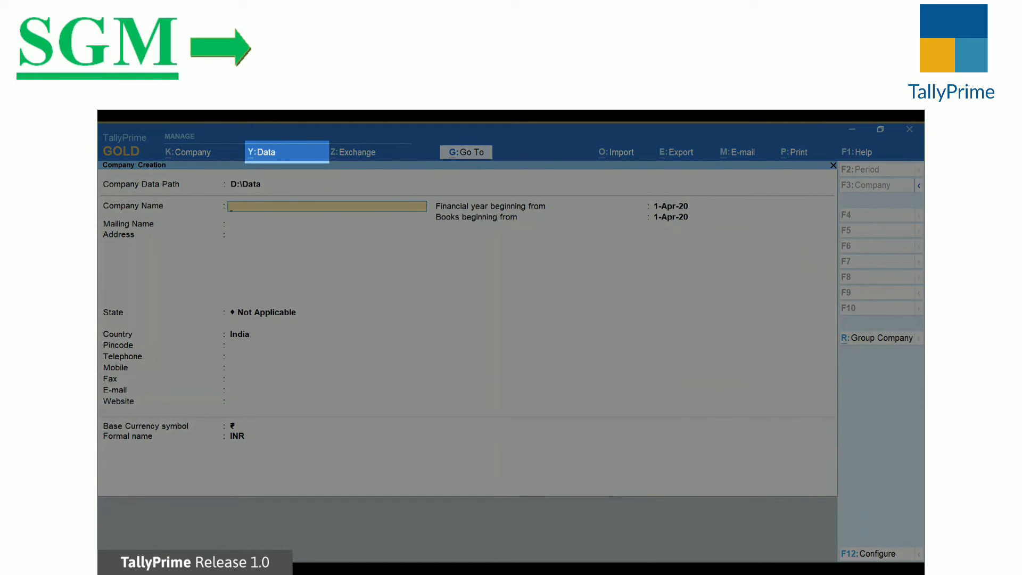
- Reopen the Data Path Configuration list from the Data menu
key("alt+y")
key("Down")
key("Down")
key("Down")
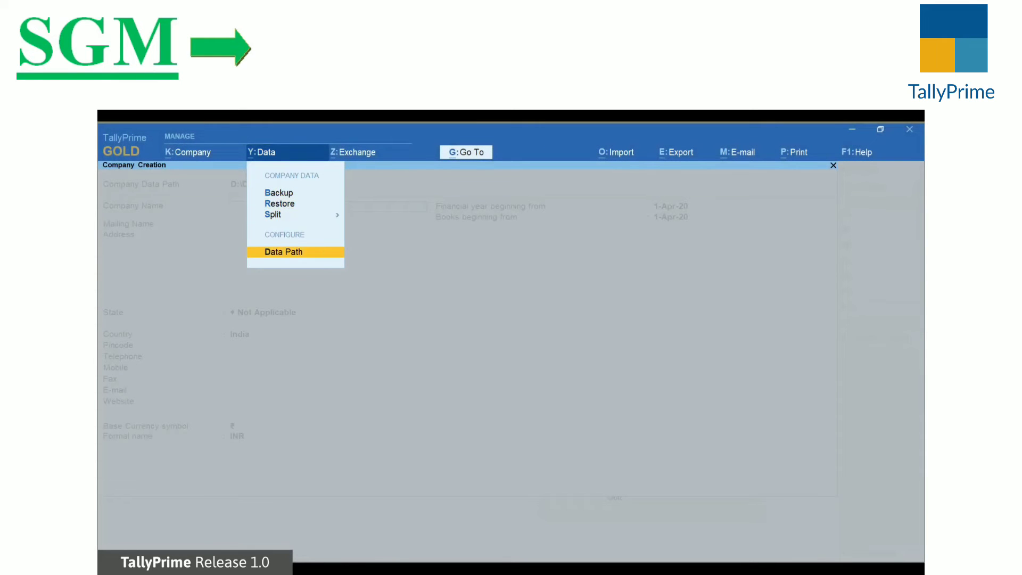
key("Return")
- Set the Company Backup Path to D:\Backup and return to the Gateway of Tally
key("Down")
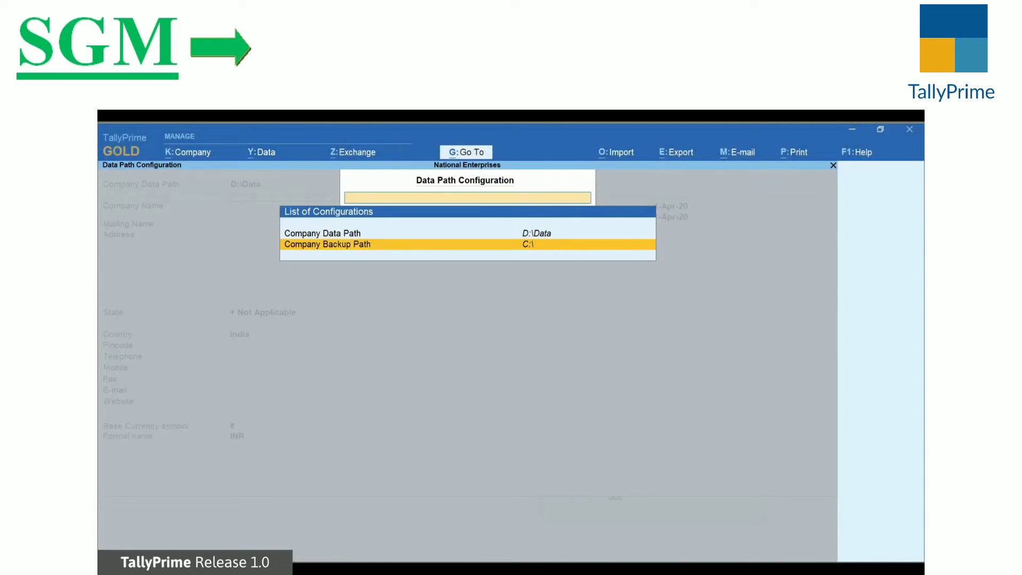
key("Return")
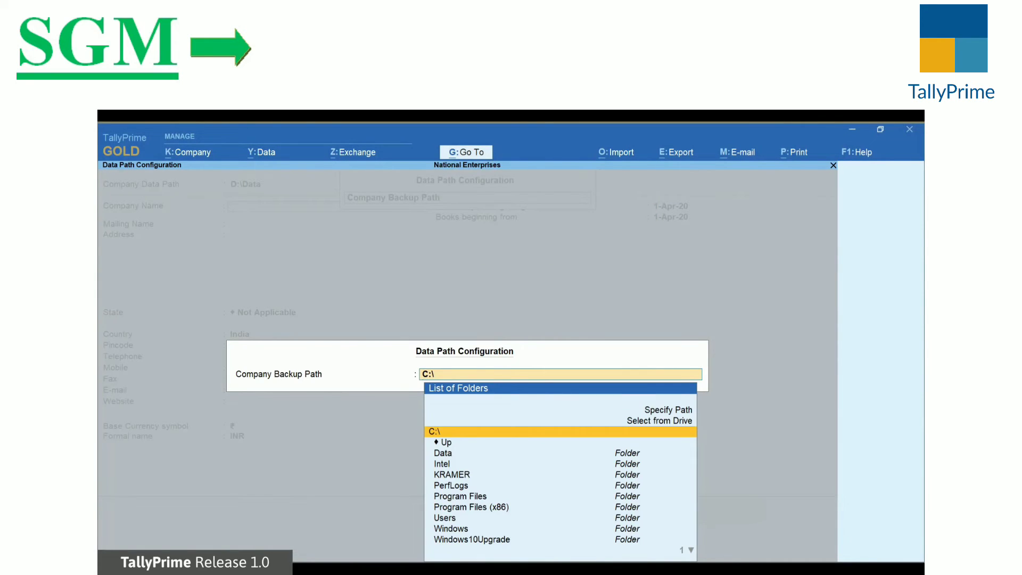
key("BackSpace")
key("BackSpace")
key("BackSpace")
key("Down")
key("Return")
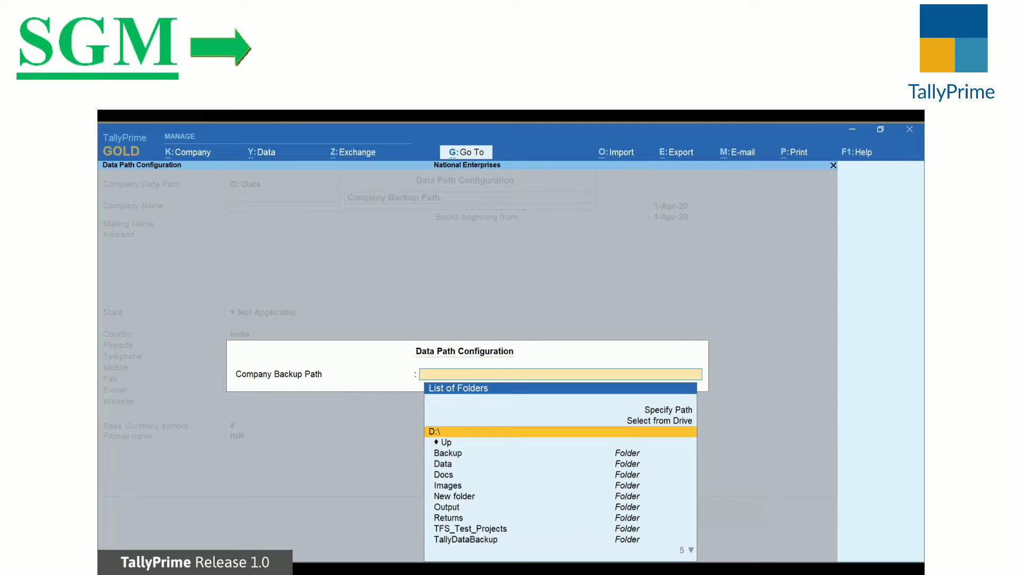
key("Down")
key("Down")
key("Return")
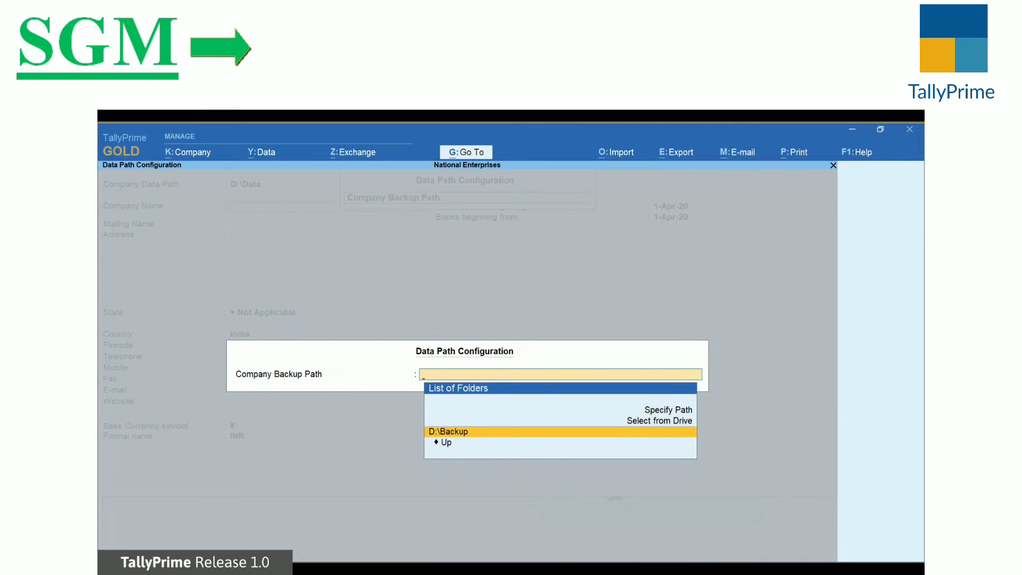
key("Return")
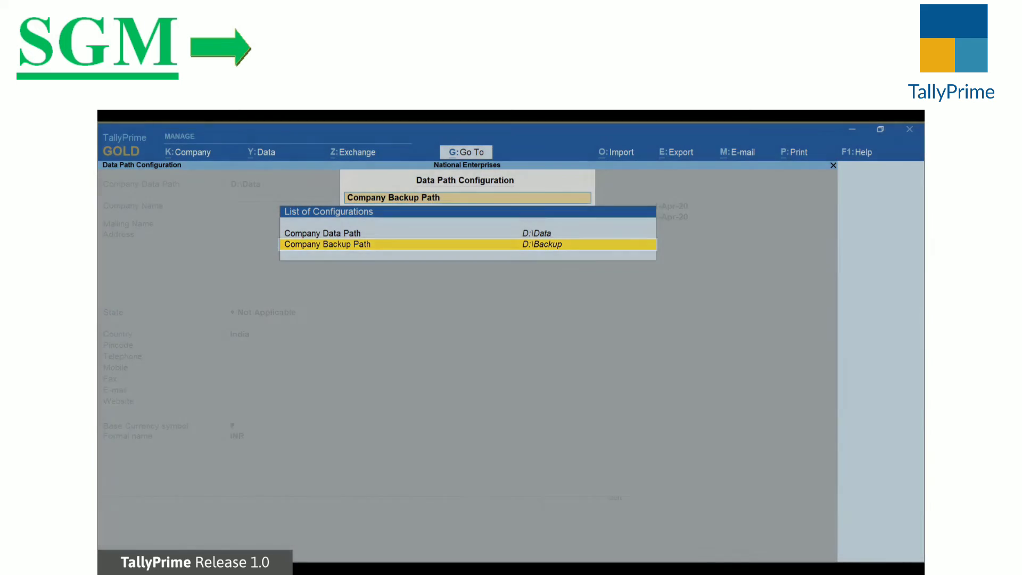
key("Escape")
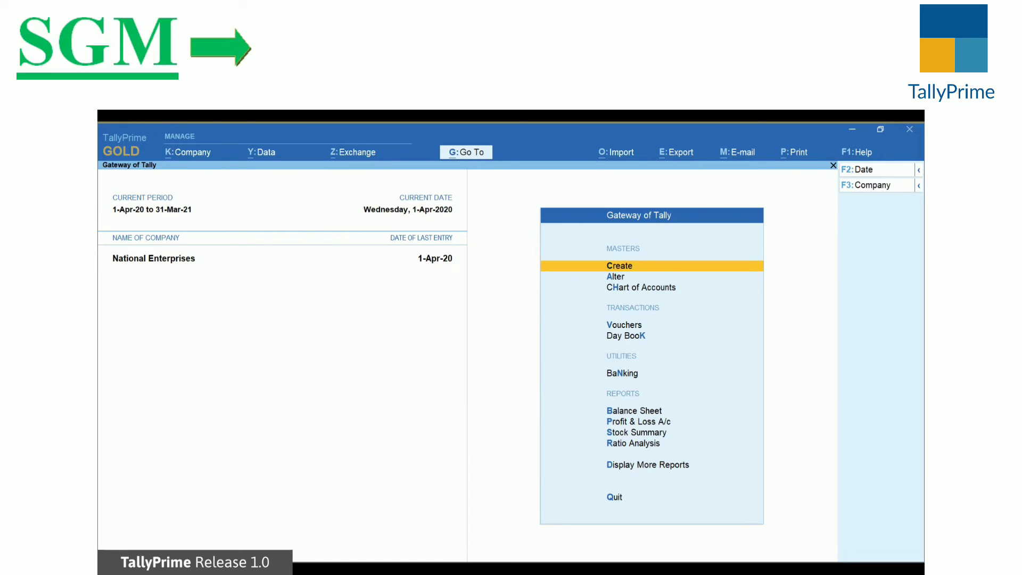
- Add National Communications and National Enterprises to the Backup Companies list for D:\Backup
key("alt+y")
key("Return")
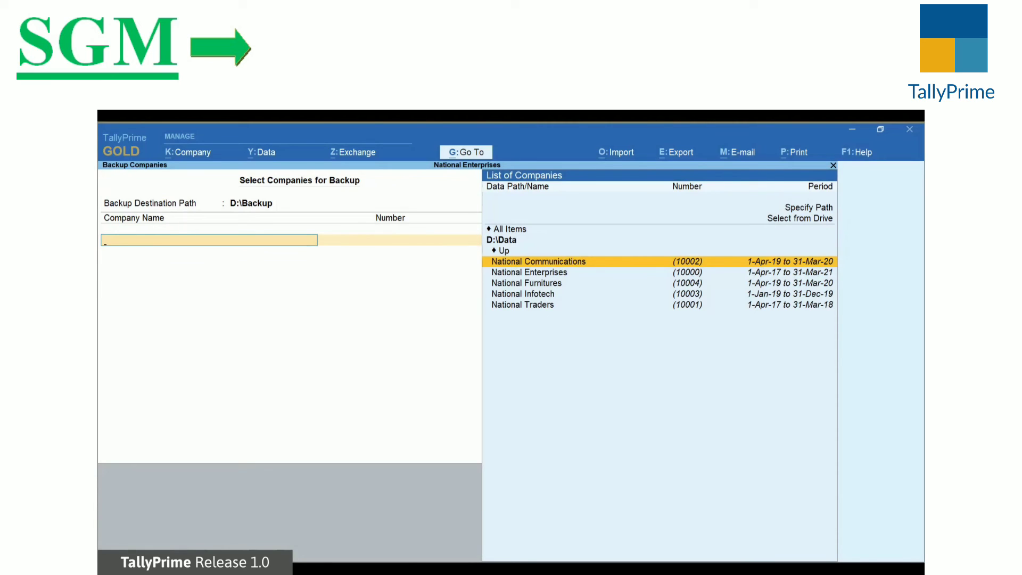
key("Return")
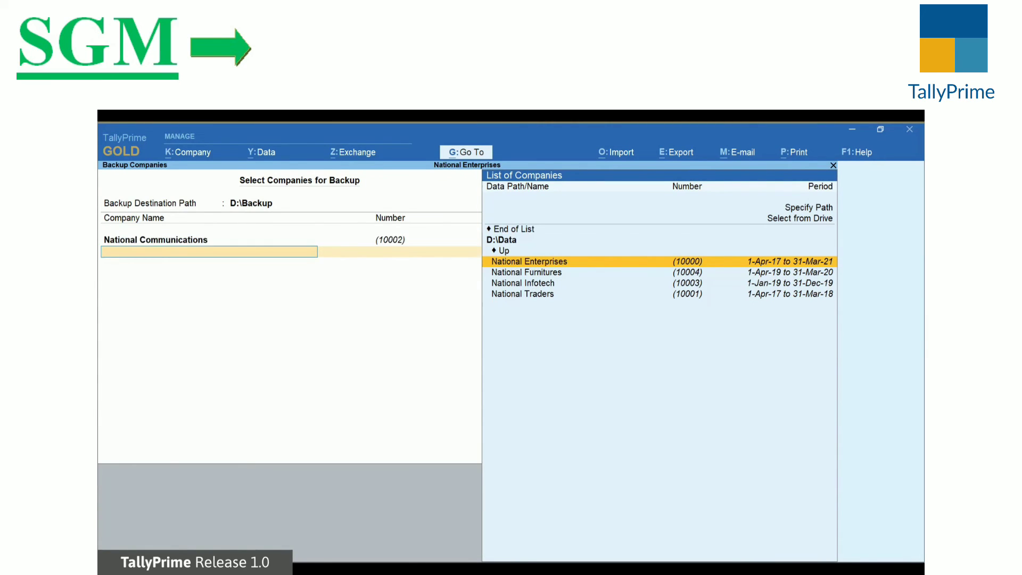
key("Return")
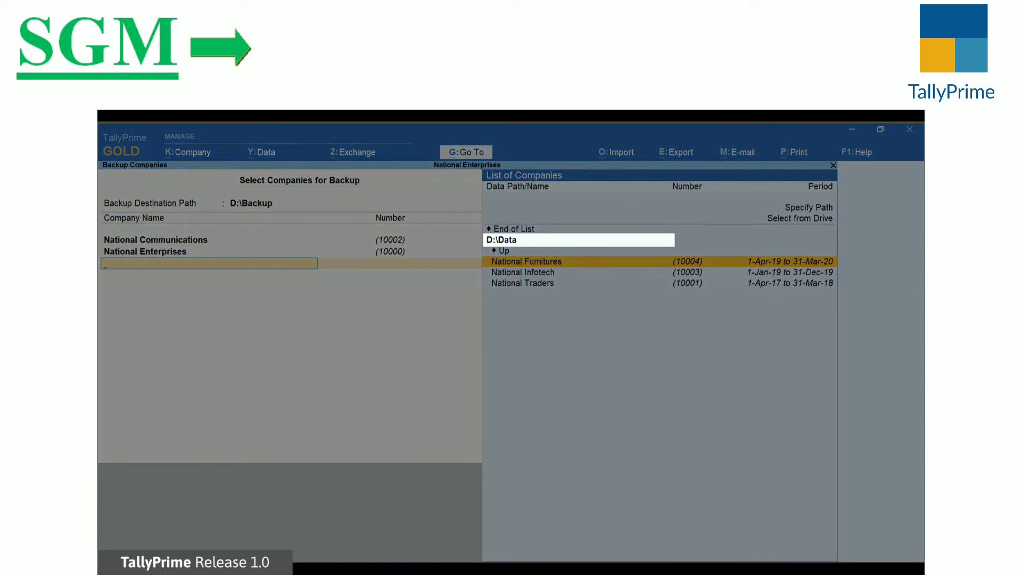